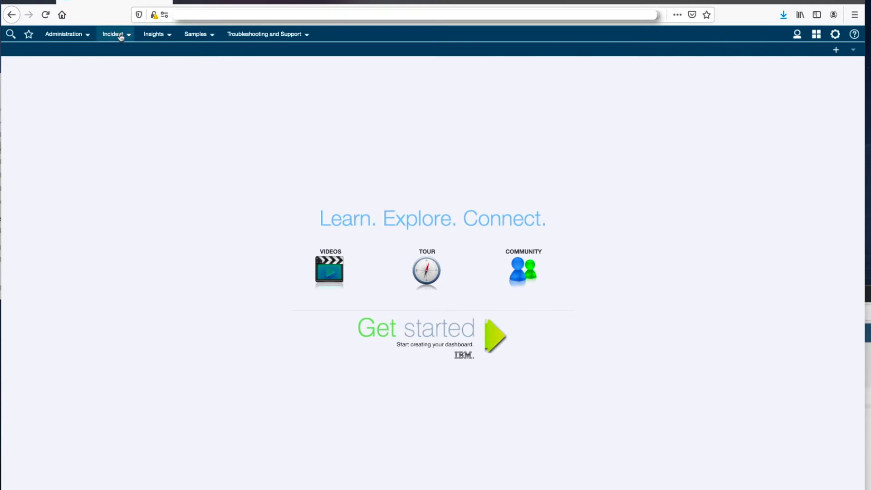
Search the topology viewer for front-end and view the front-end deployment's topology.
left_click(114, 34)
left_click(115, 73)
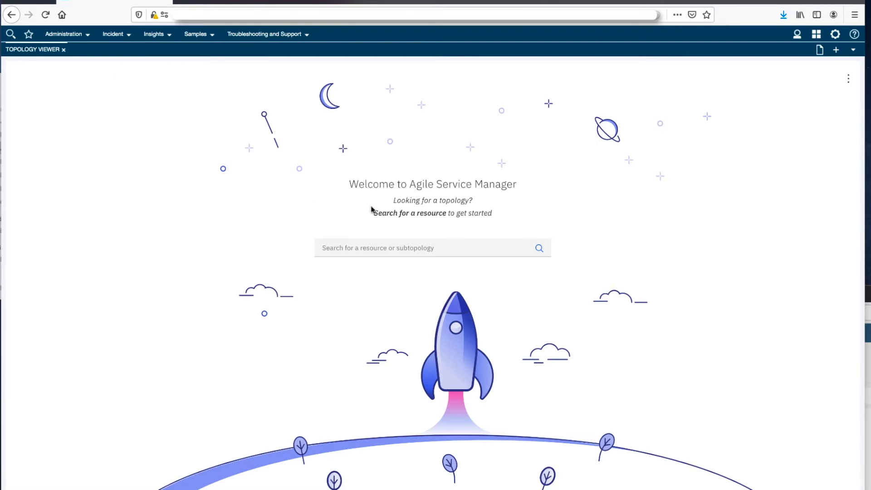
left_click(390, 247)
type("front")
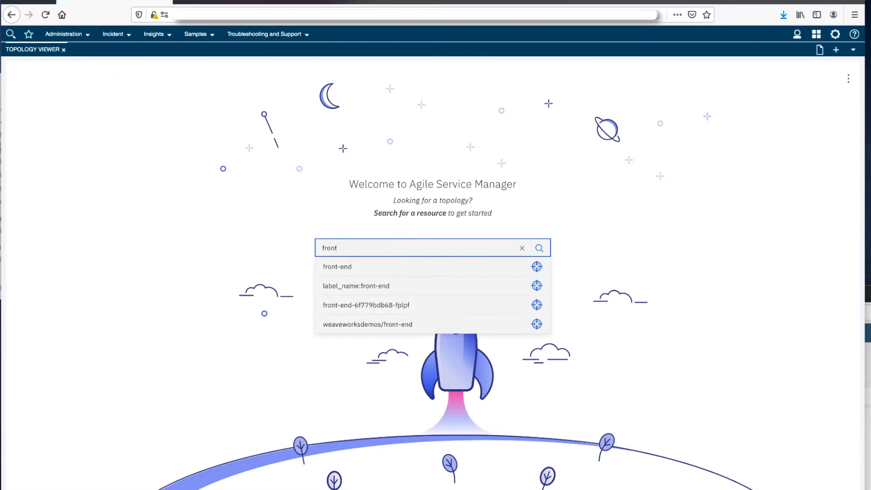
left_click(392, 271)
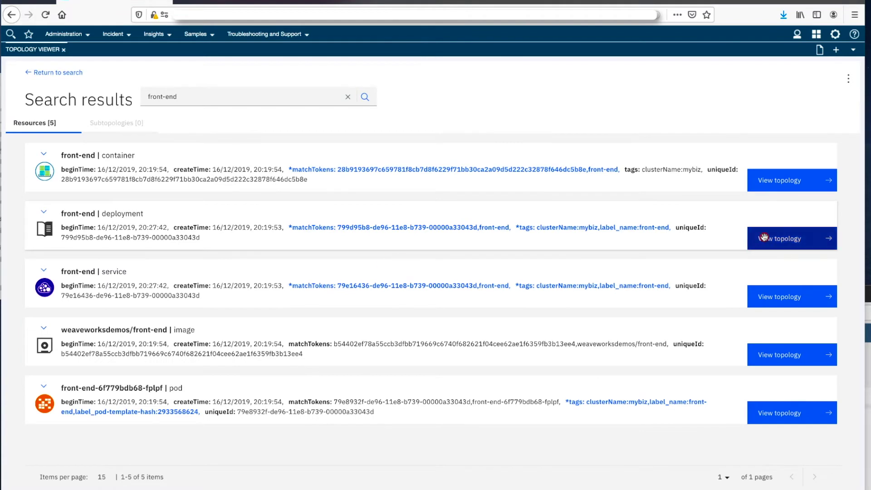
left_click(764, 236)
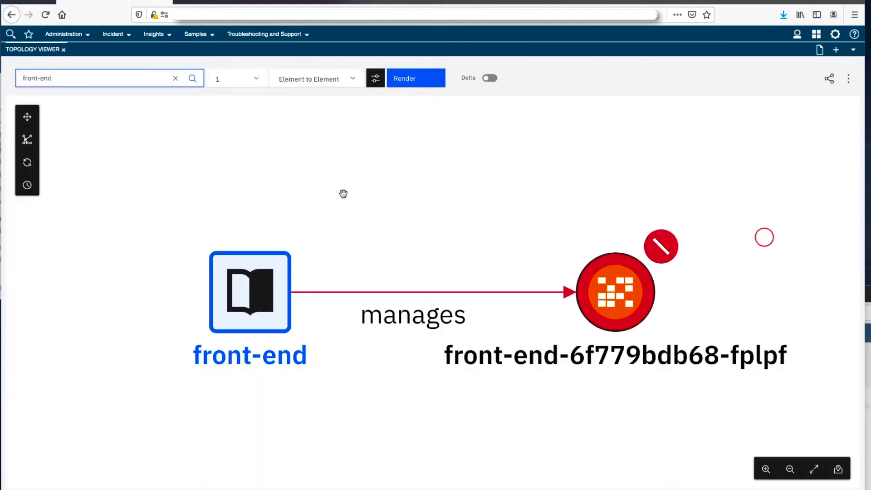
Render the front-end deployment topology at a depth of 3 hops.
left_click(250, 85)
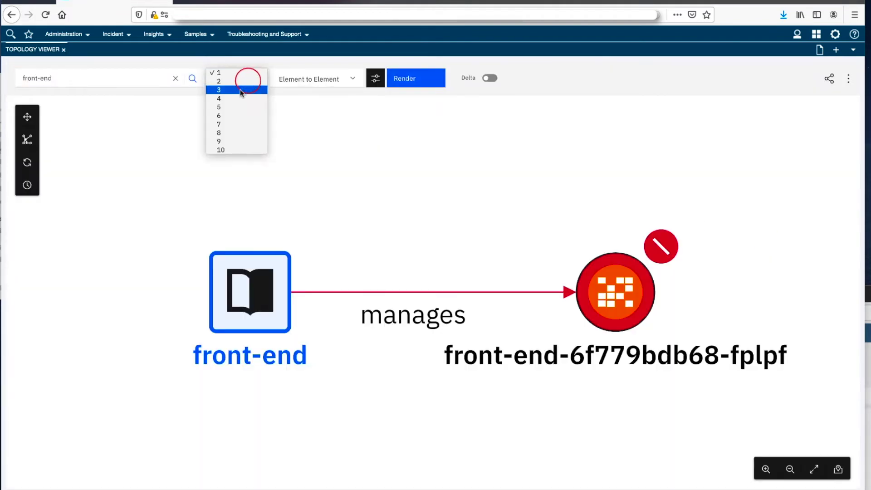
left_click(240, 90)
left_click(405, 79)
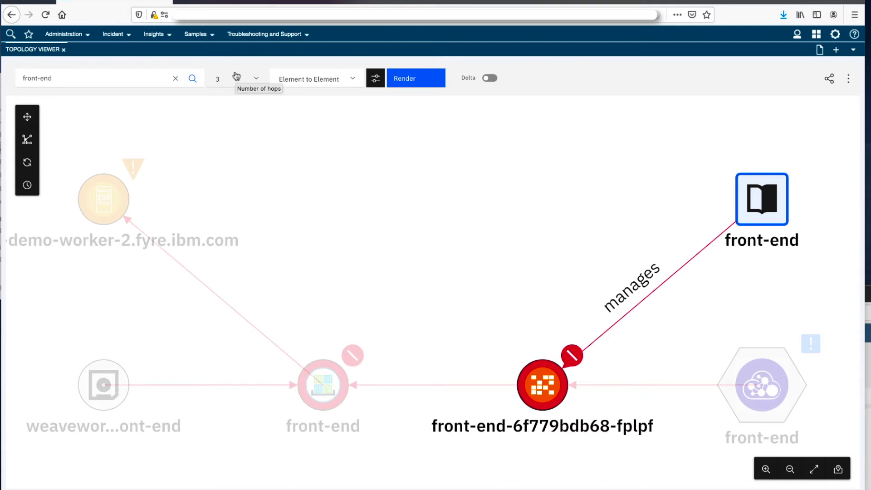
left_click(236, 76)
Render the topology at 6 hops and zoom into the front-end and catalogue nodes.
left_click(227, 100)
left_click(417, 81)
mouse_move(27, 117)
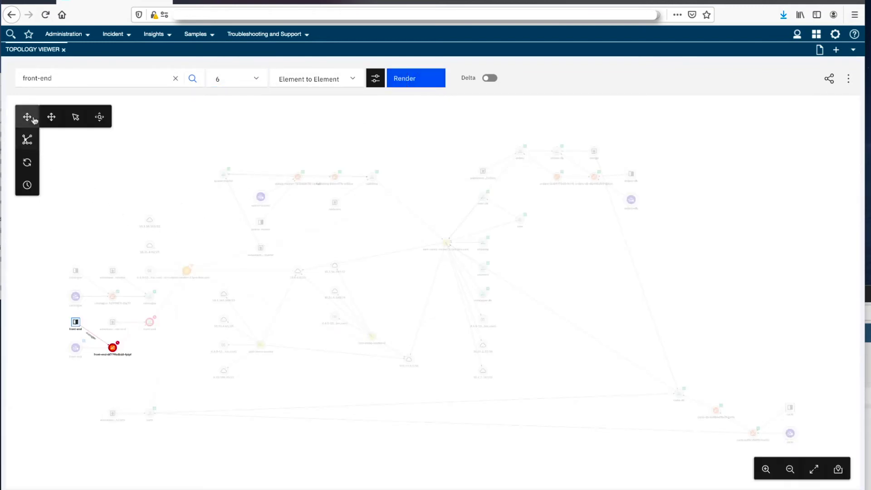
left_click(100, 117)
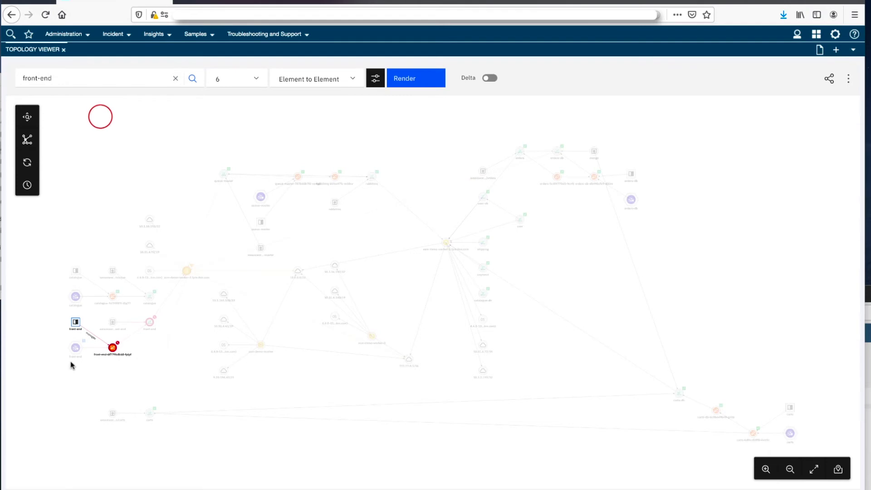
left_click_drag(61, 355, 196, 254)
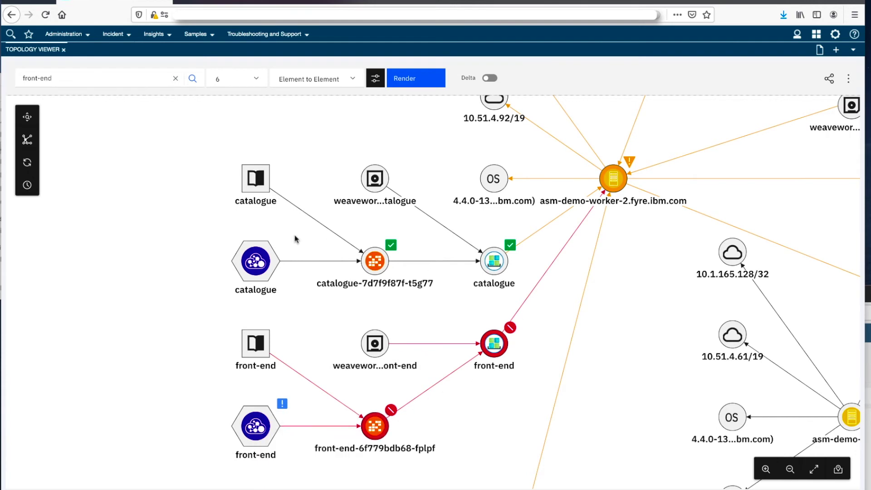
mouse_move(613, 179)
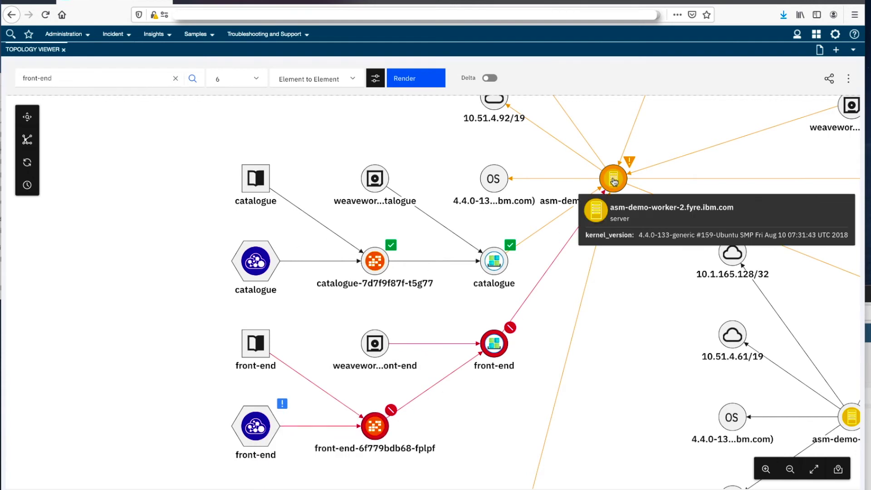
left_click(613, 180)
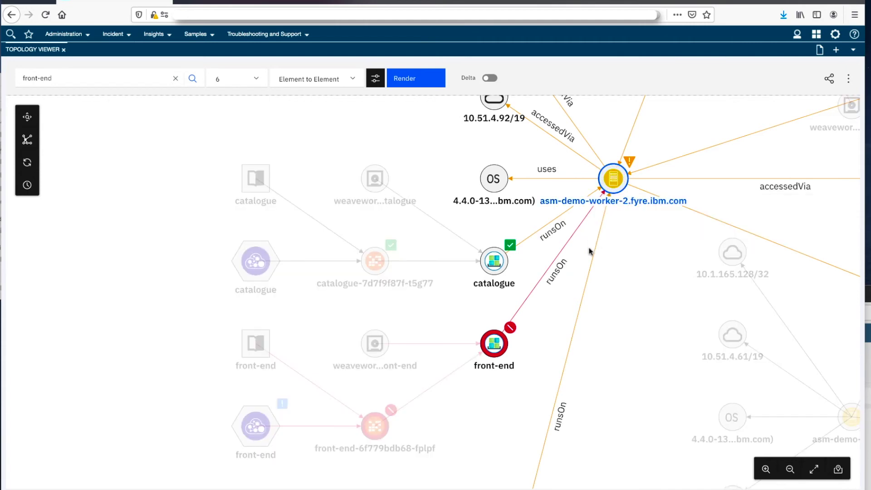
left_click(581, 262)
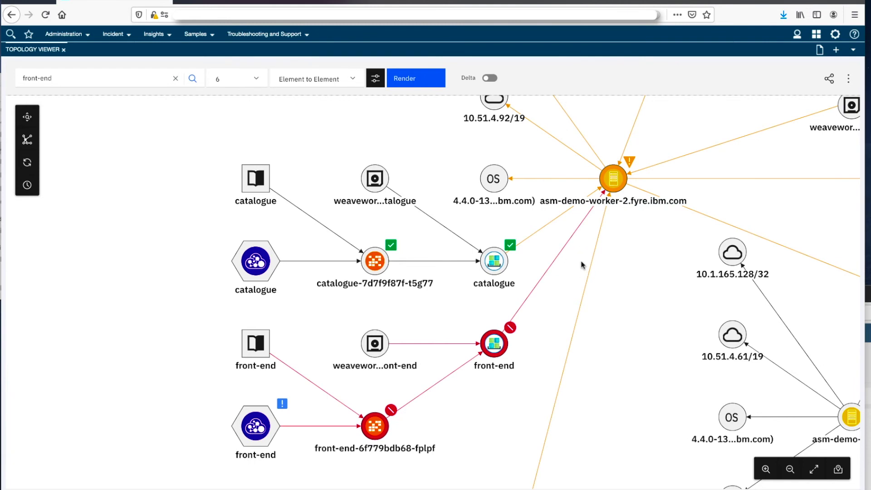